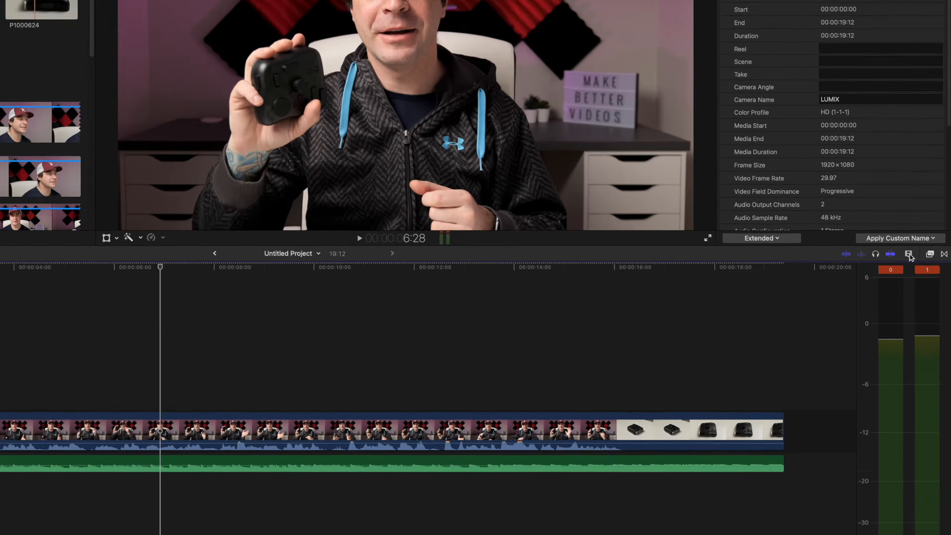
Step: Set the timeline clip appearance to display audio waveforms only
click(909, 254)
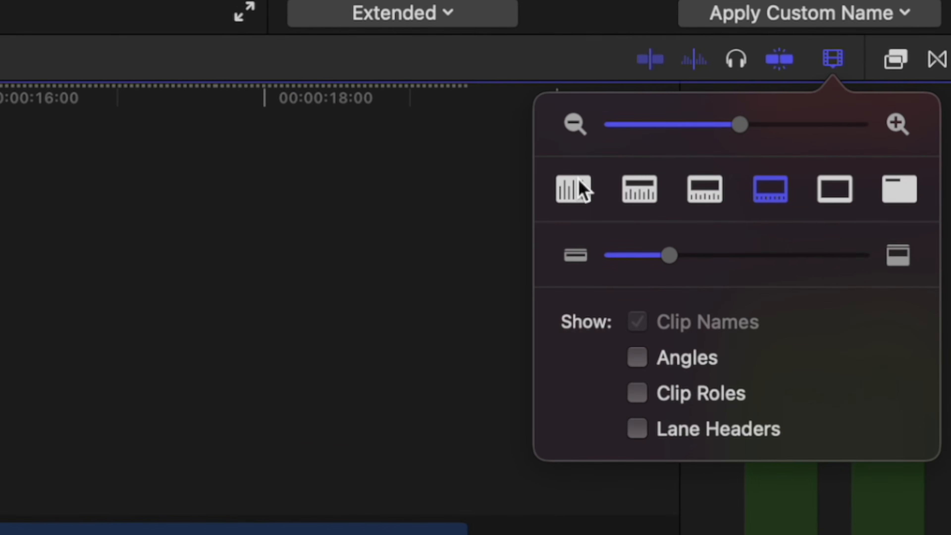
click(576, 186)
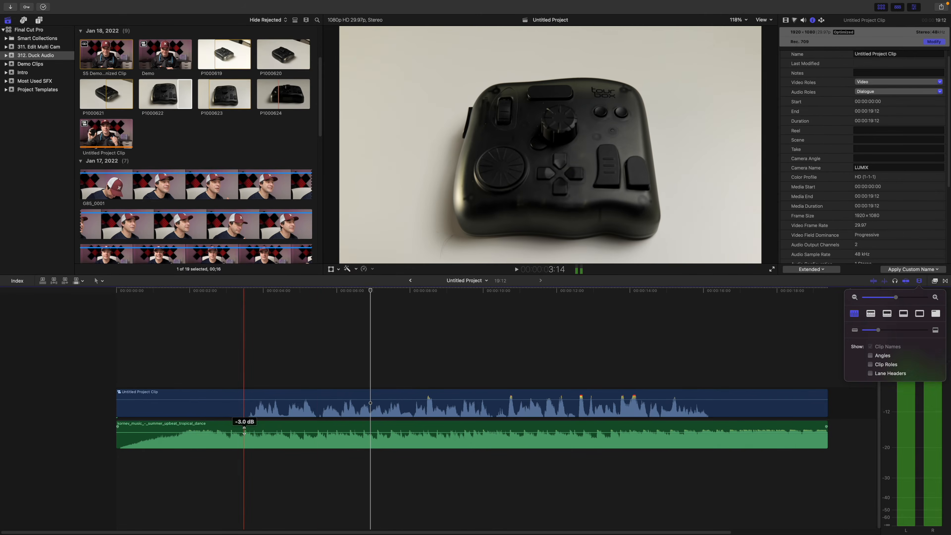
Step: Add two volume keyframes to the music clip where the speech begins and two more where it ends
click(250, 428)
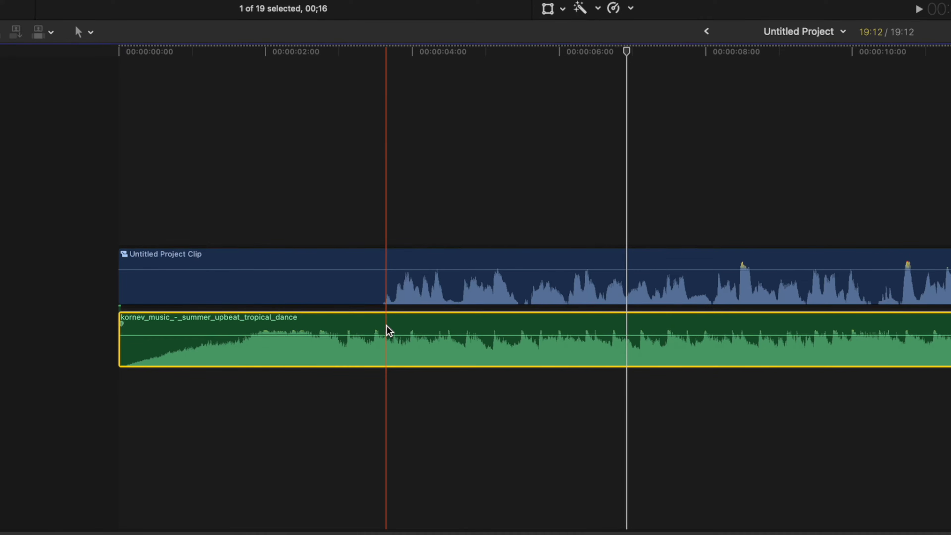
key(alt)
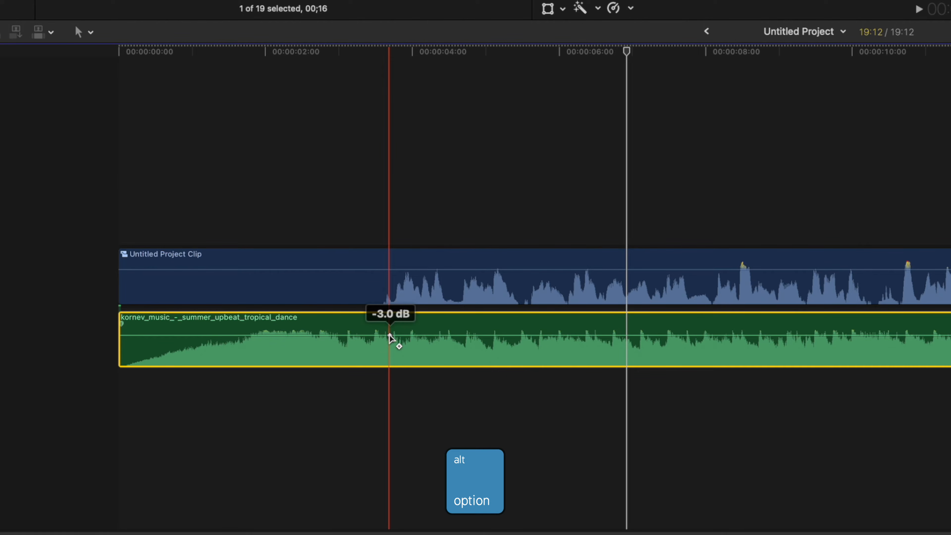
key(shift+Left)
key(shift+Left)
alt+click(390, 335)
alt+click(342, 335)
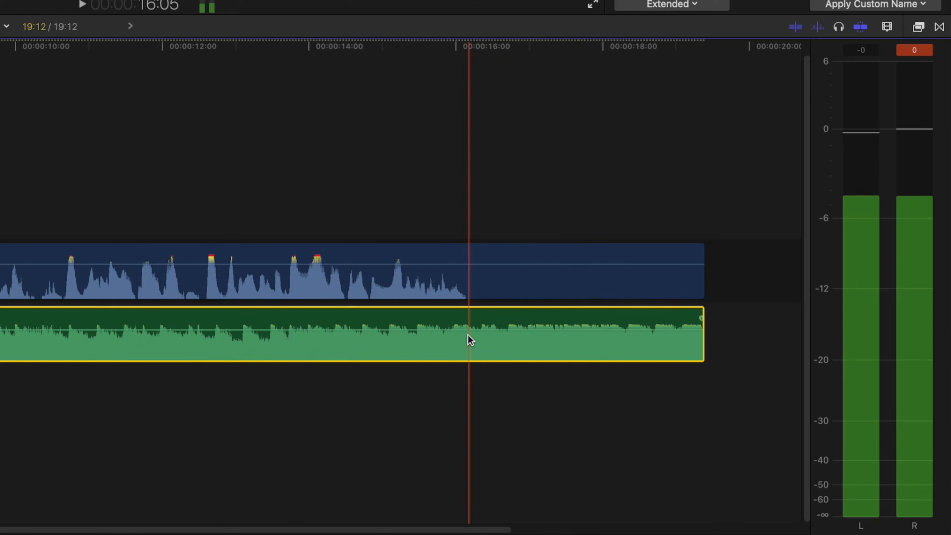
alt+click(463, 329)
key(space)
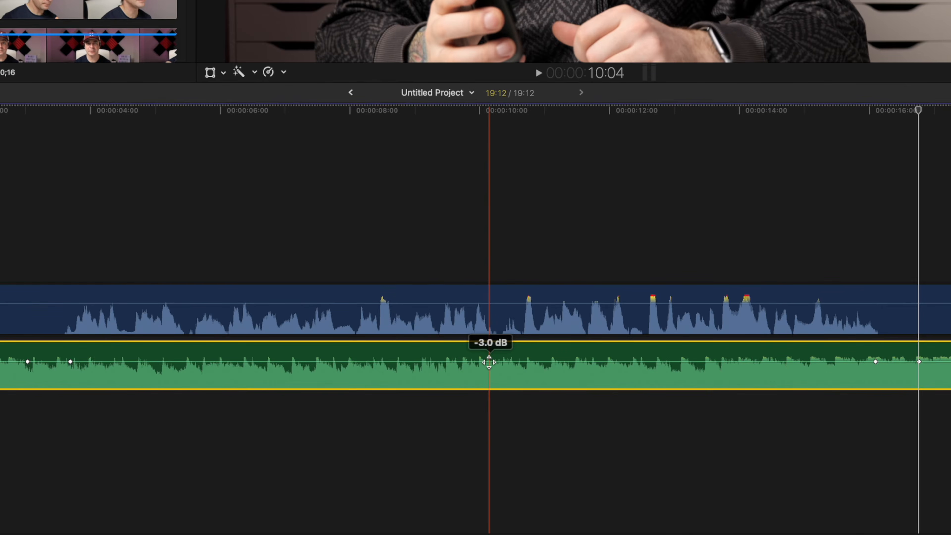
Step: Lower the music volume between the inner keyframes, adjust the first fade keyframe, and play the result
drag(489, 361, 488, 373)
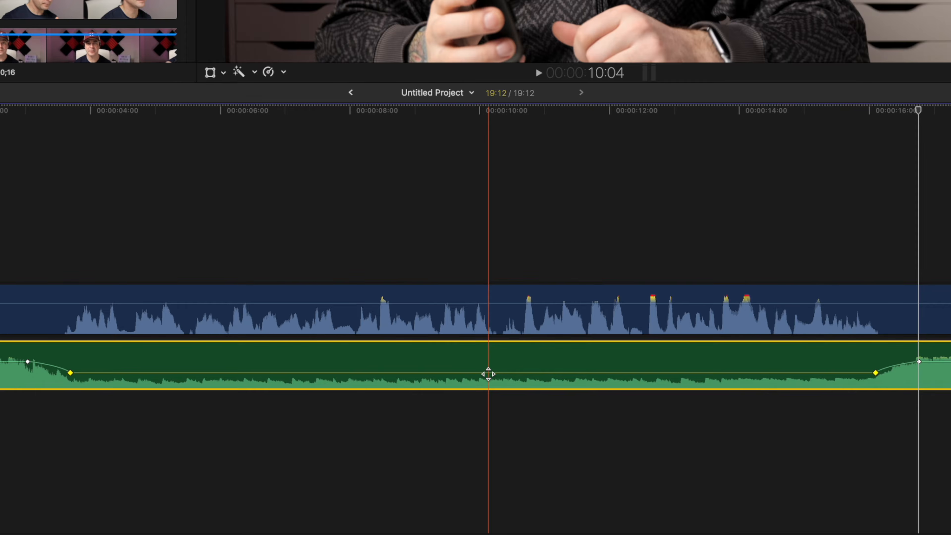
click(488, 373)
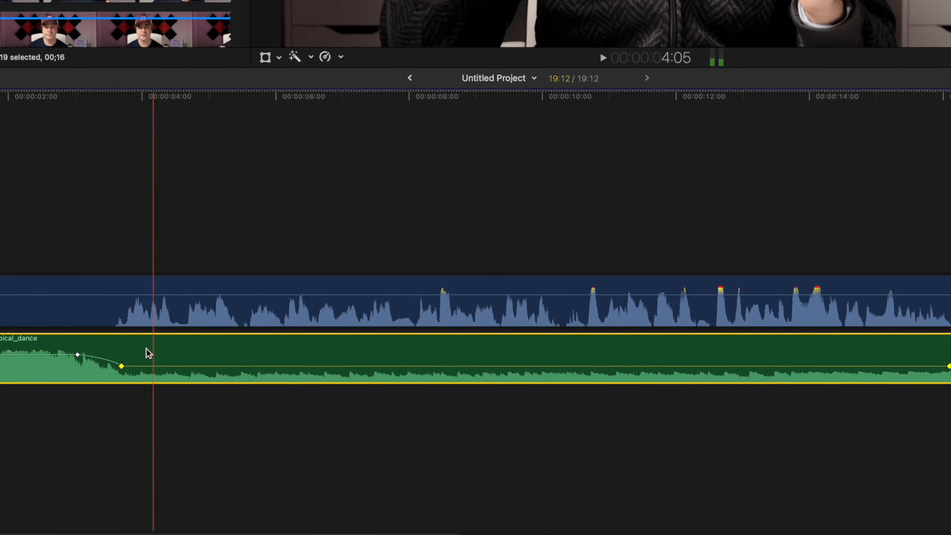
drag(255, 324, 281, 329)
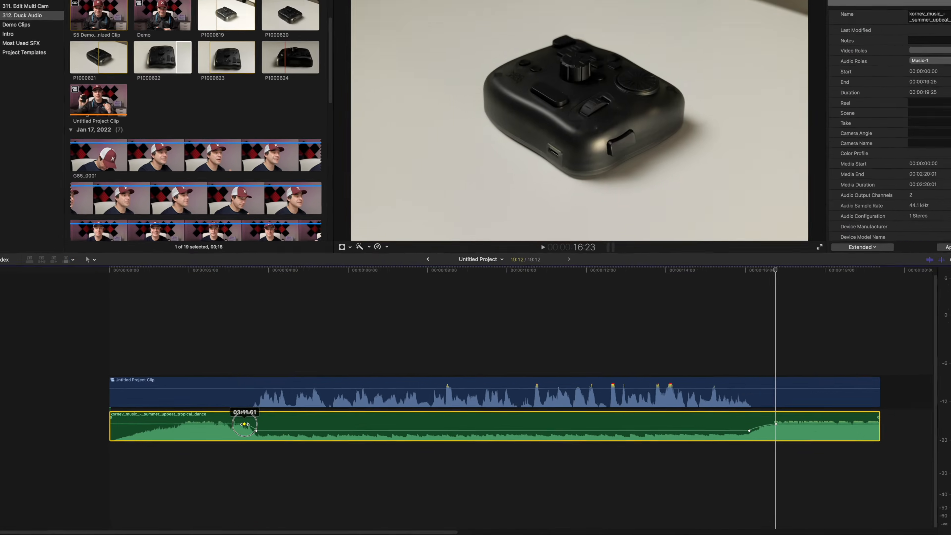
drag(244, 424, 244, 423)
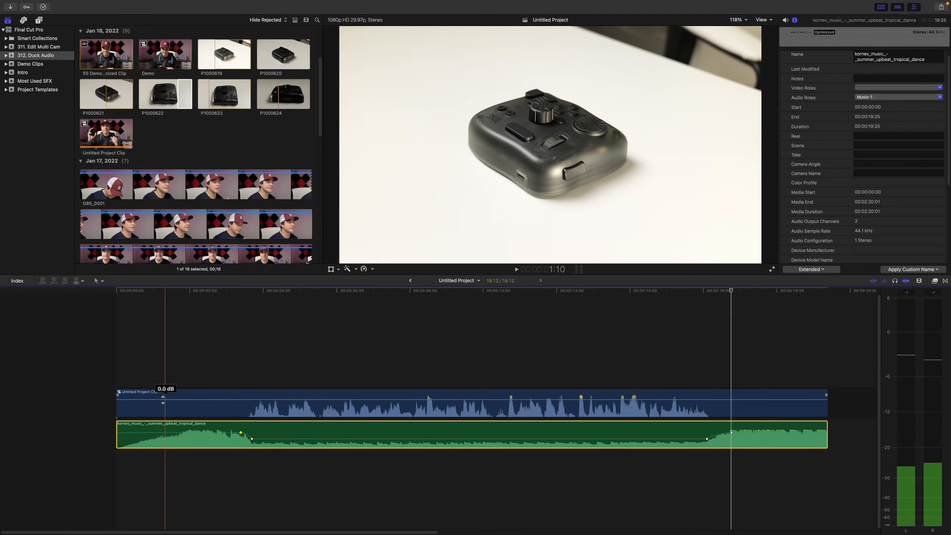
key(space)
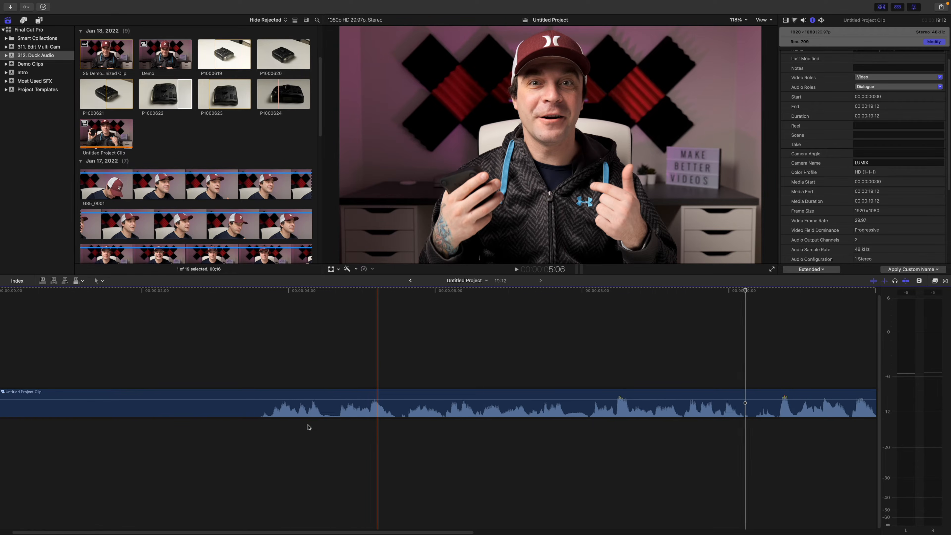
Step: Lower the volume of an 11-frame range around 8:00 in the dialogue clip with Range Selection, and move its last keyframe slightly outwards
key(super+equal)
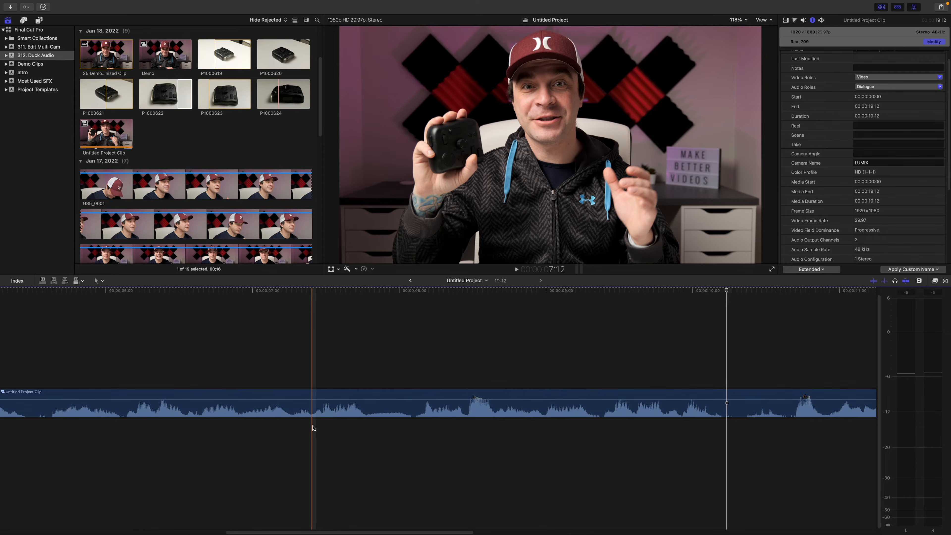
key(space)
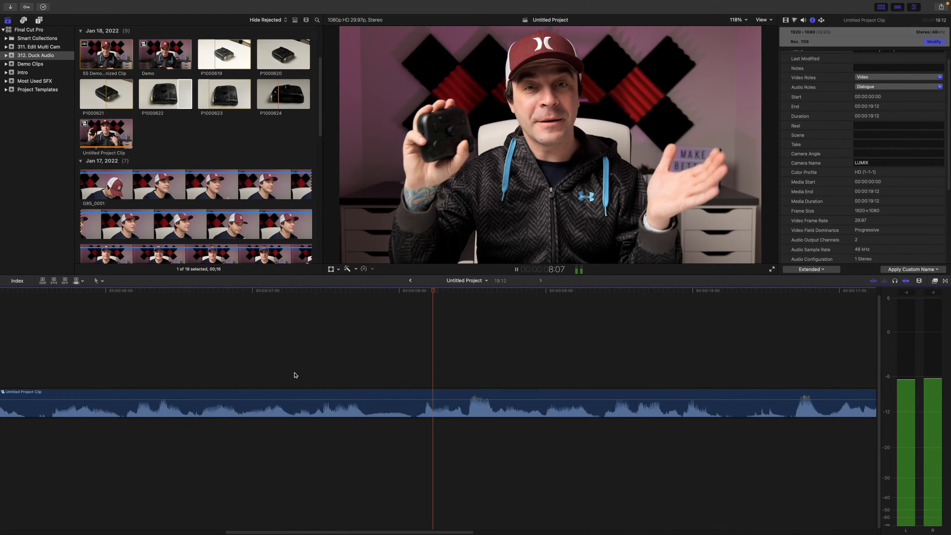
key(space)
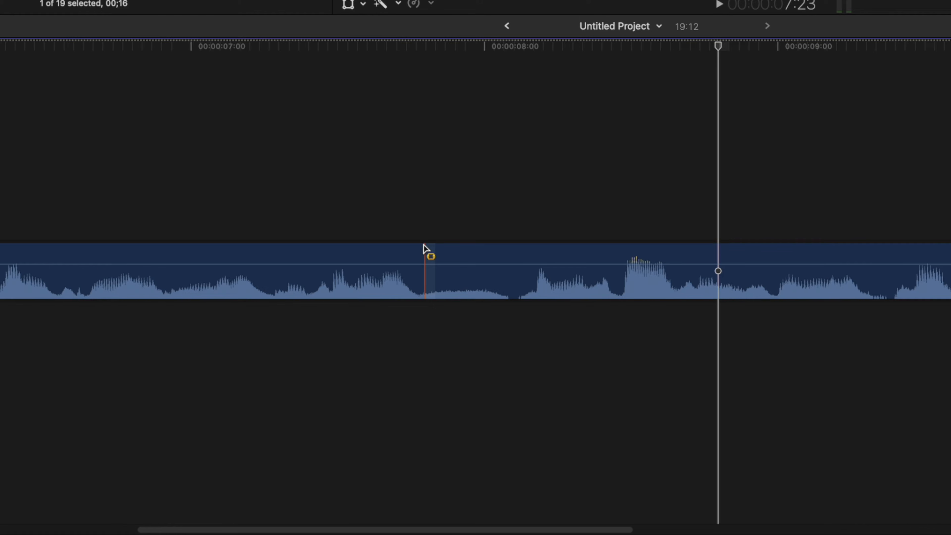
key(r)
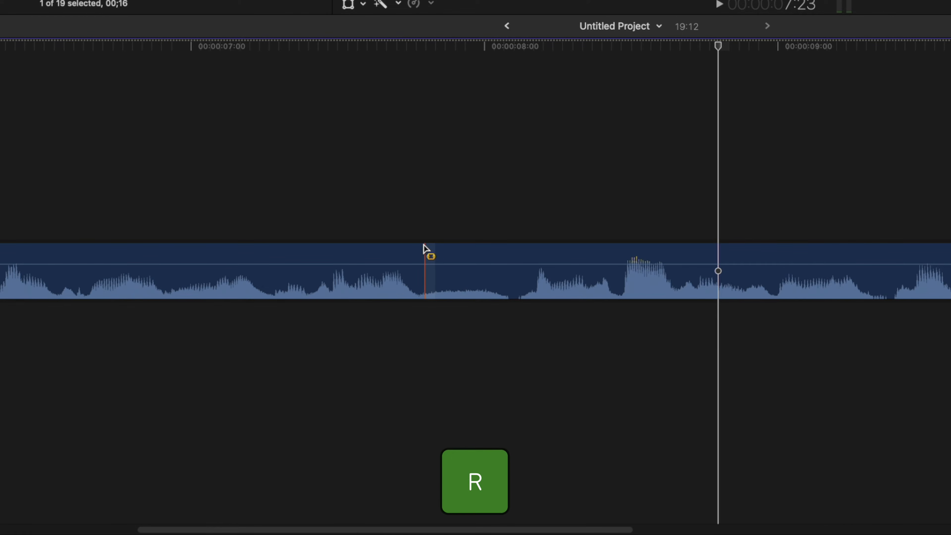
drag(418, 249, 523, 263)
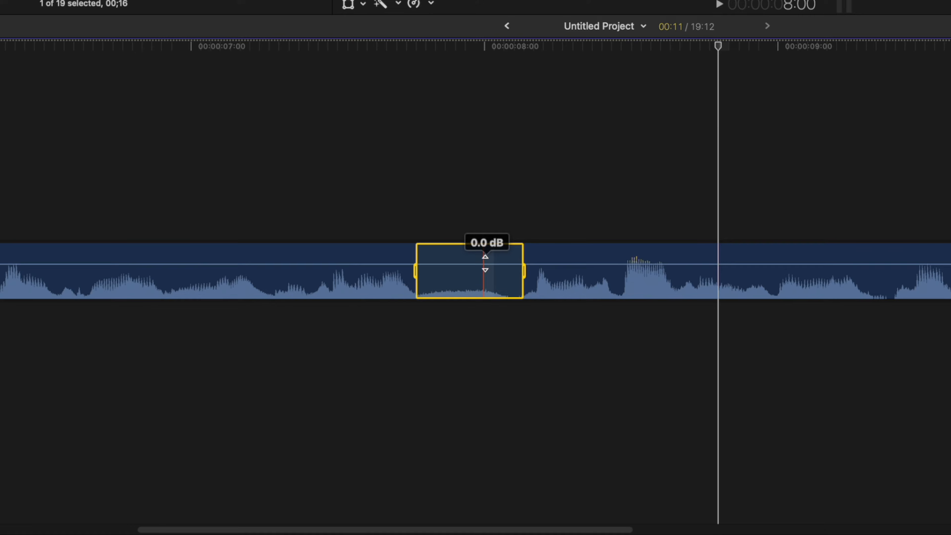
drag(485, 269, 488, 370)
click(489, 370)
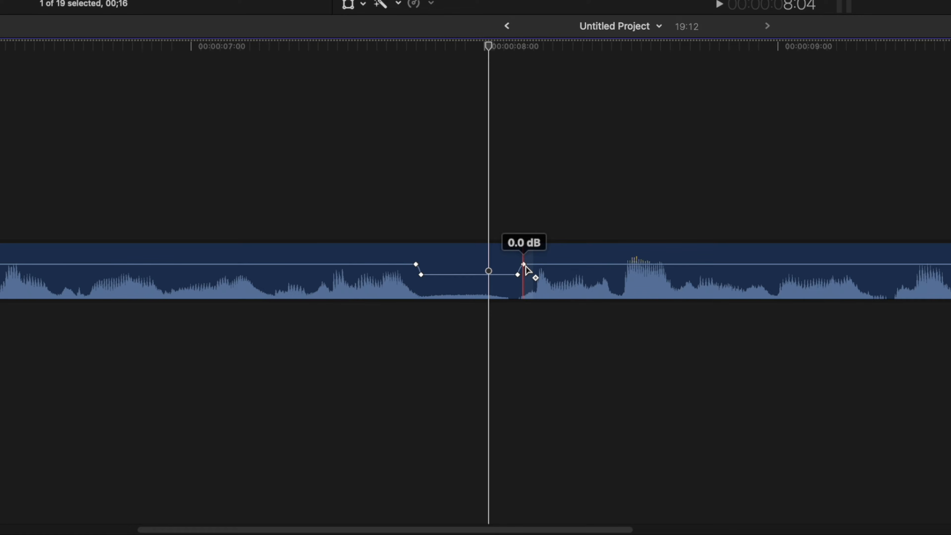
drag(524, 265, 532, 264)
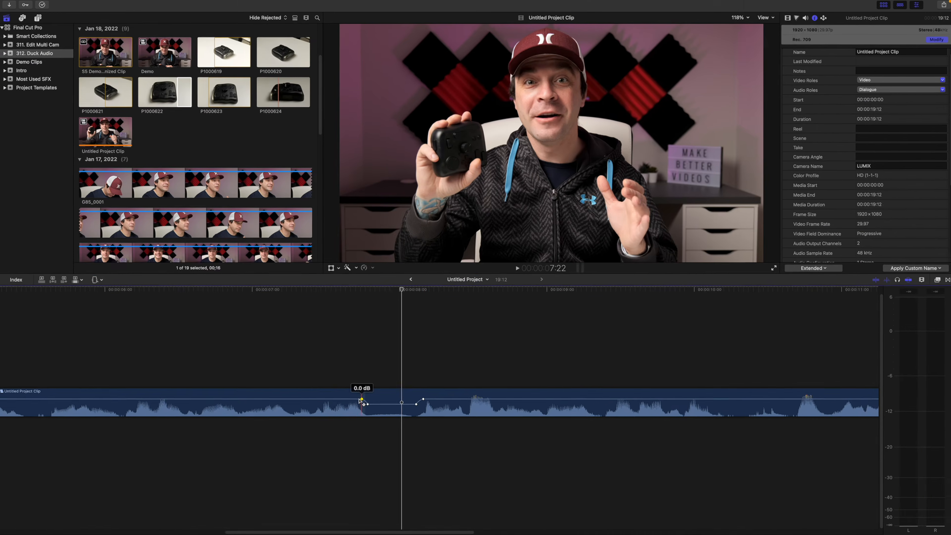
key(space)
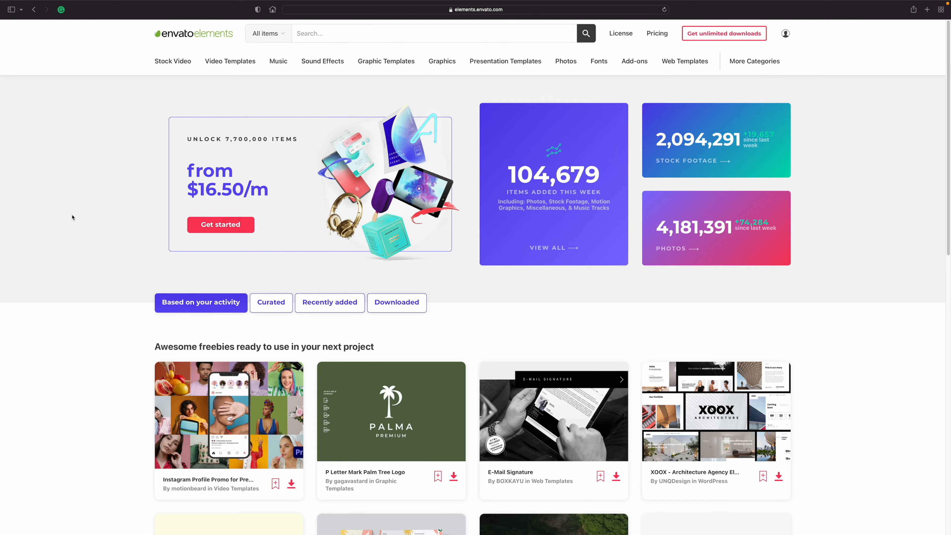
Step: Switch to the Envato Elements website and browse its Music, Sound Effects, Stock Video, Video Templates, Photos and Fonts categories
click(278, 61)
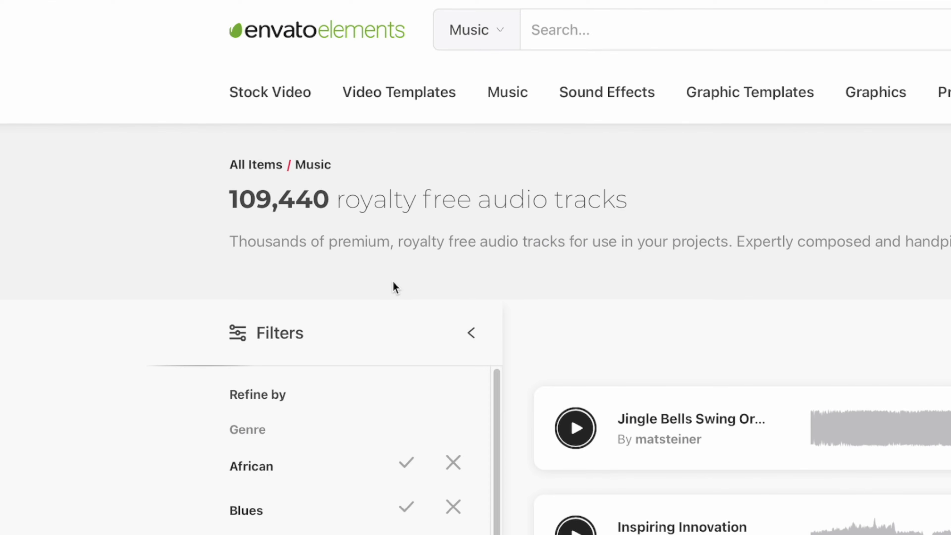
click(585, 96)
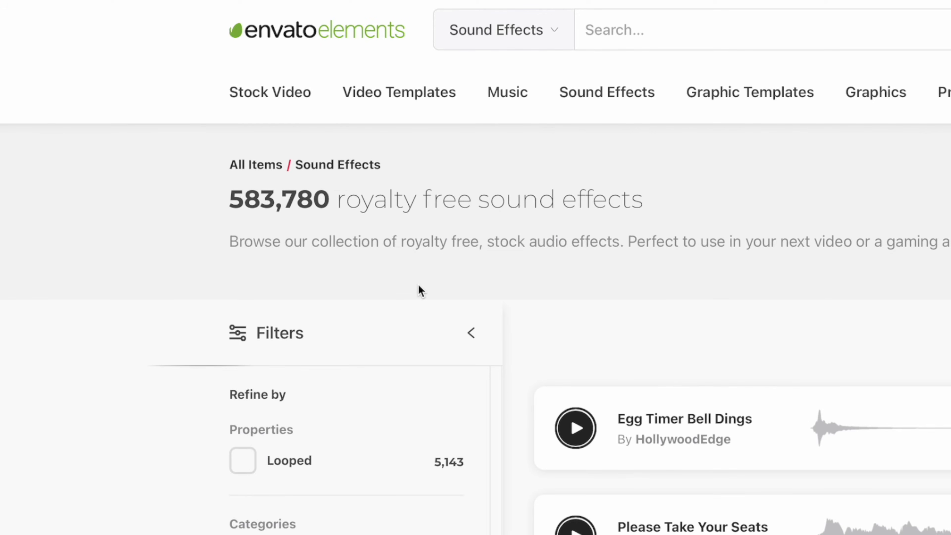
click(300, 92)
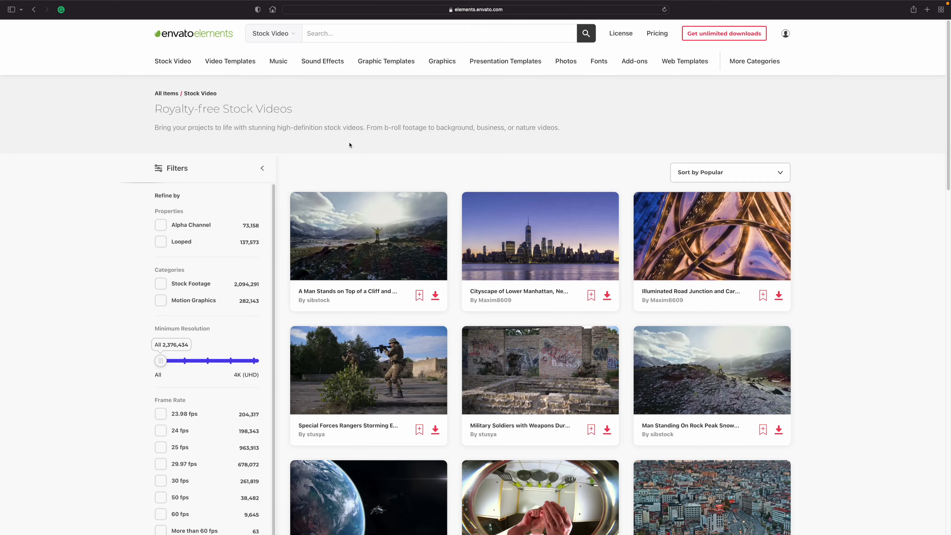
scroll(350, 144, down, 15)
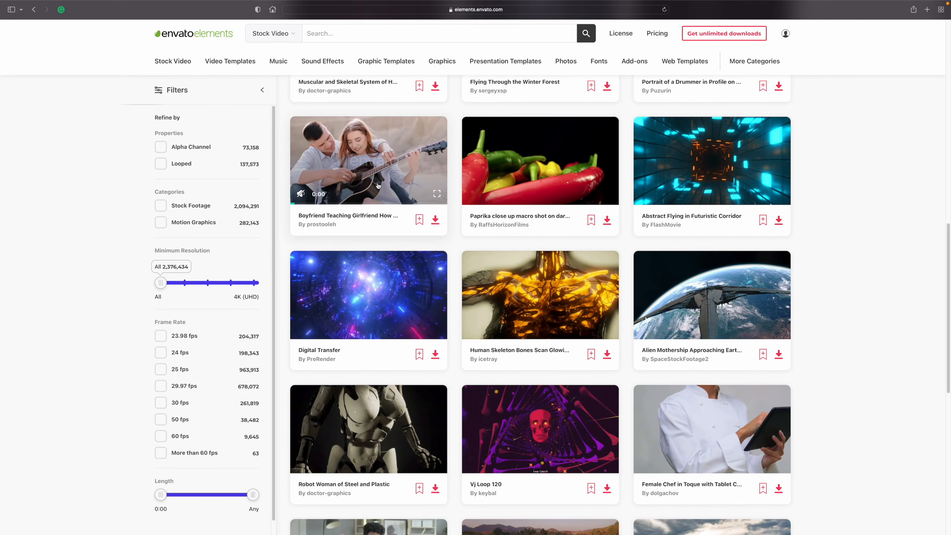
click(230, 61)
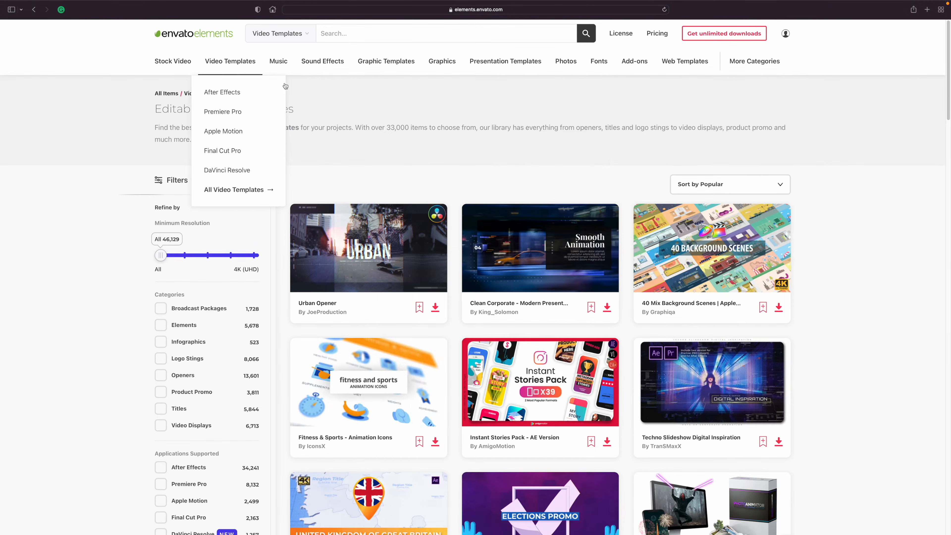
click(378, 71)
click(566, 62)
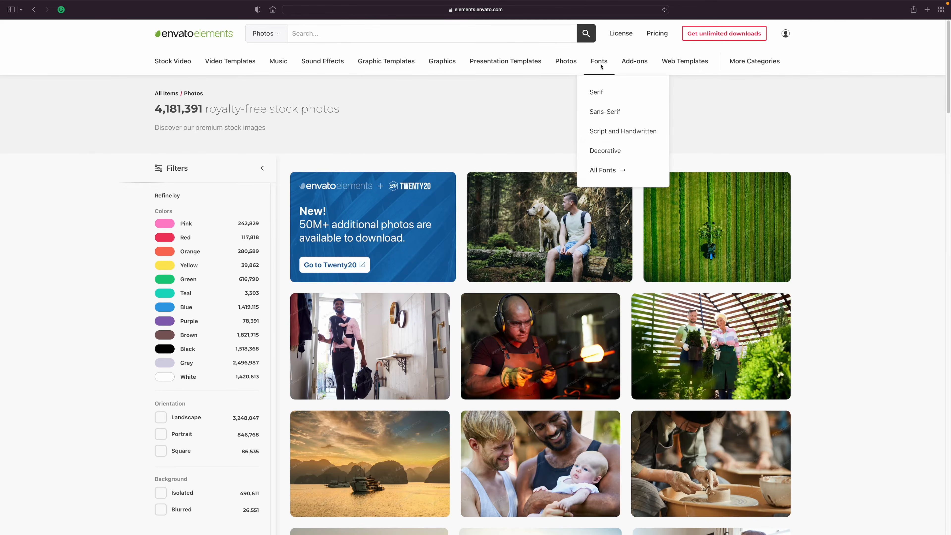
click(601, 66)
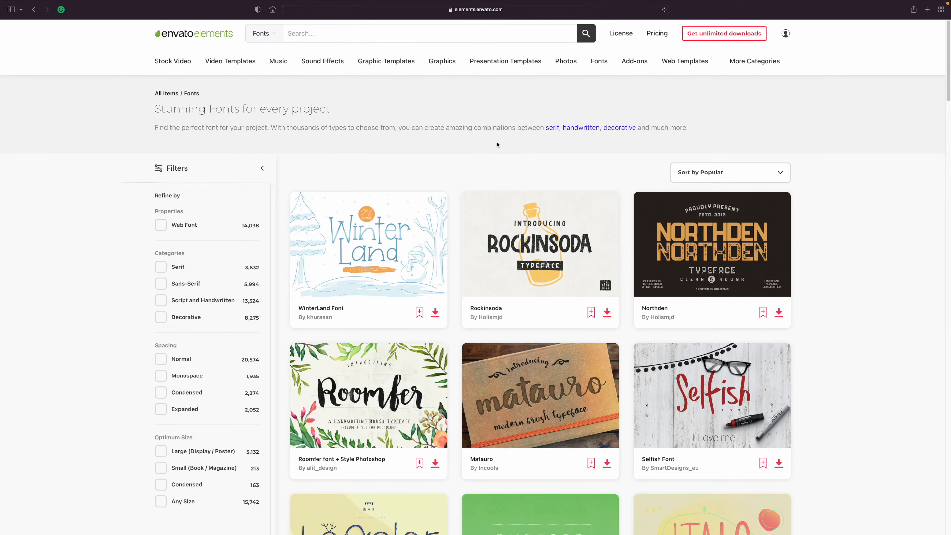
Step: Open the pricing page, highlight the "Unlimited Downloads." headline, and open the license information
click(655, 35)
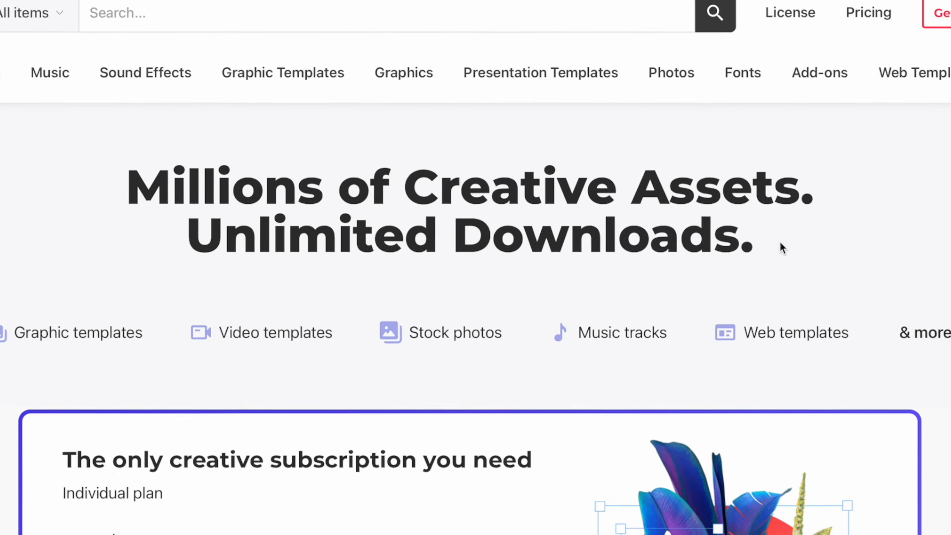
drag(758, 259, 166, 269)
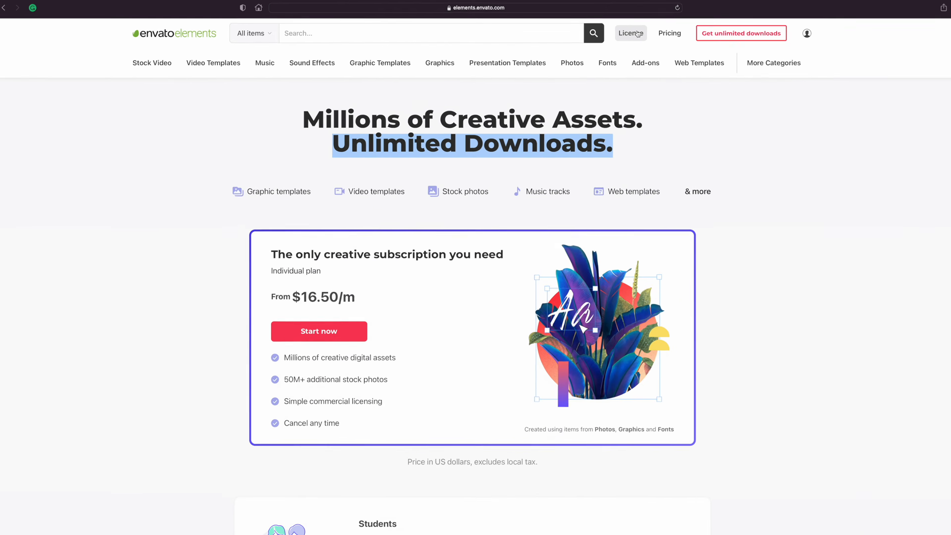
click(789, 29)
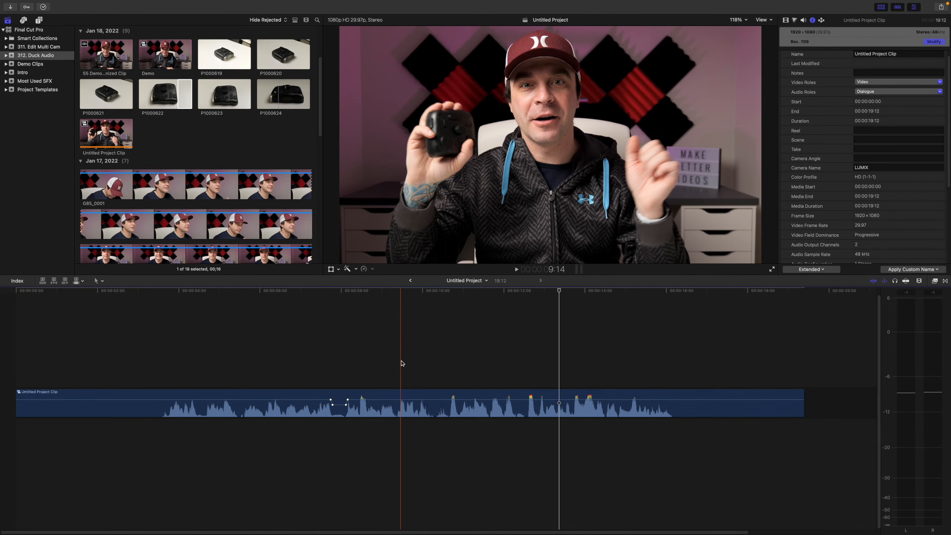
Step: Play the dialogue around 10:11 to locate the noise, and mark an 8-frame range over it starting at 10:11
key(space)
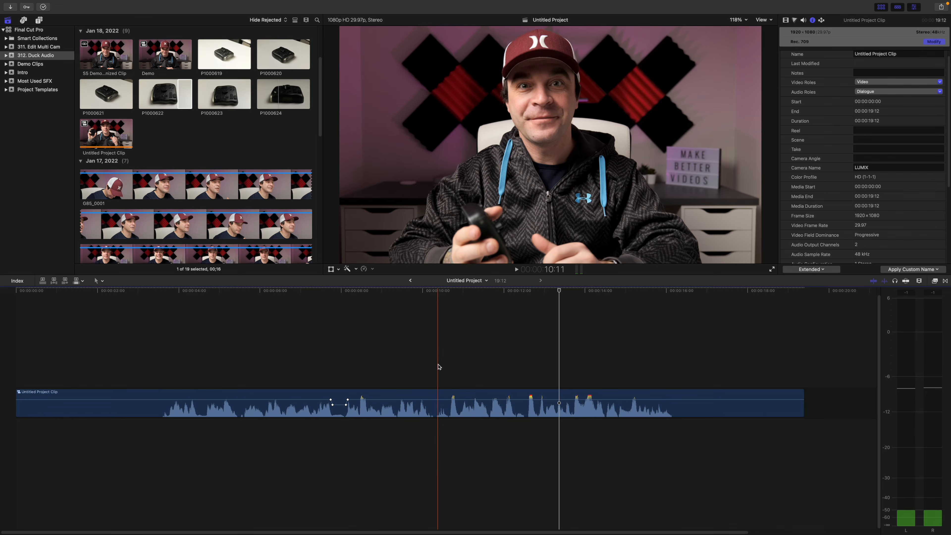
key(space)
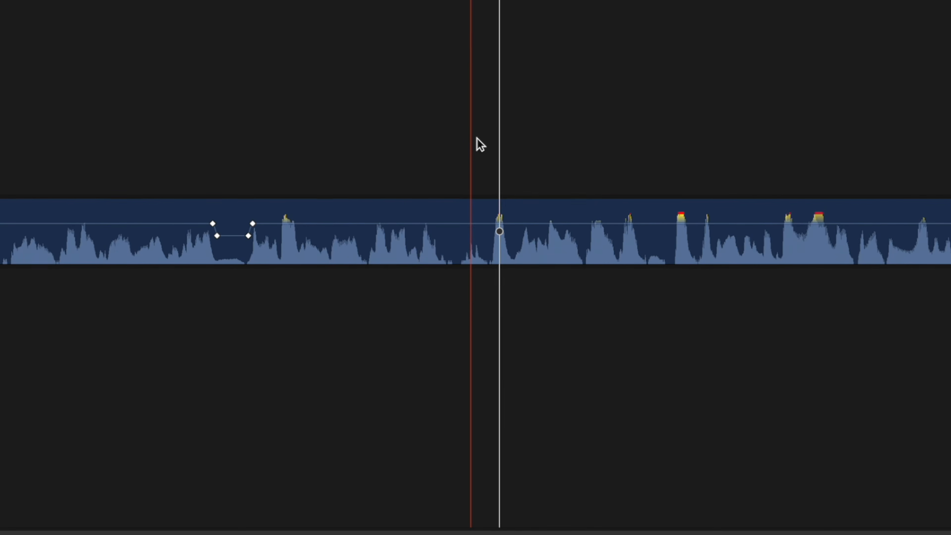
key(super+equal)
key(super+equal)
key(super+equal)
key(super+equal)
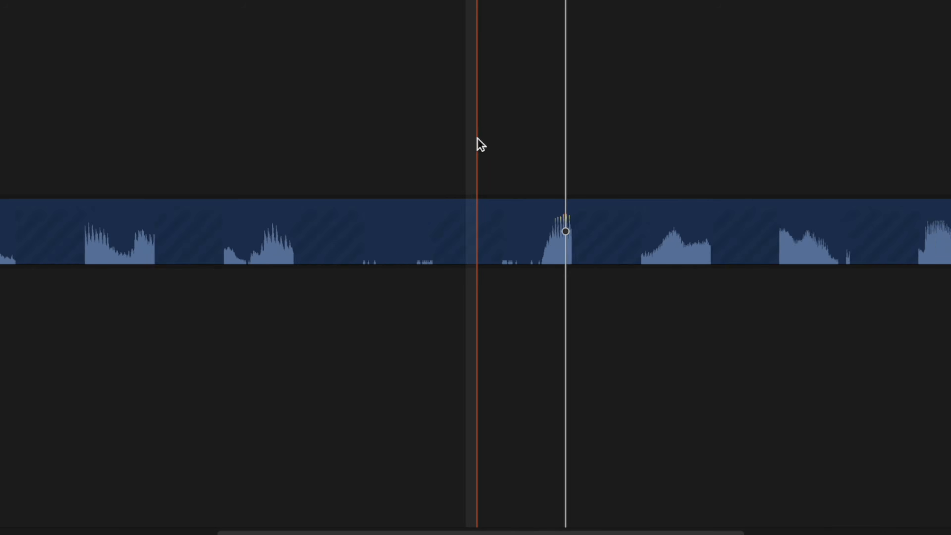
key(super+equal)
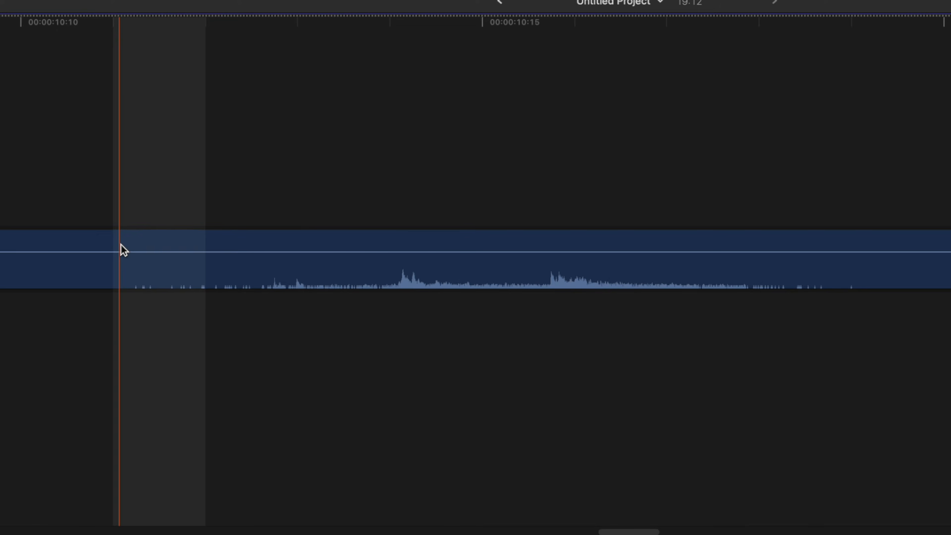
key(i)
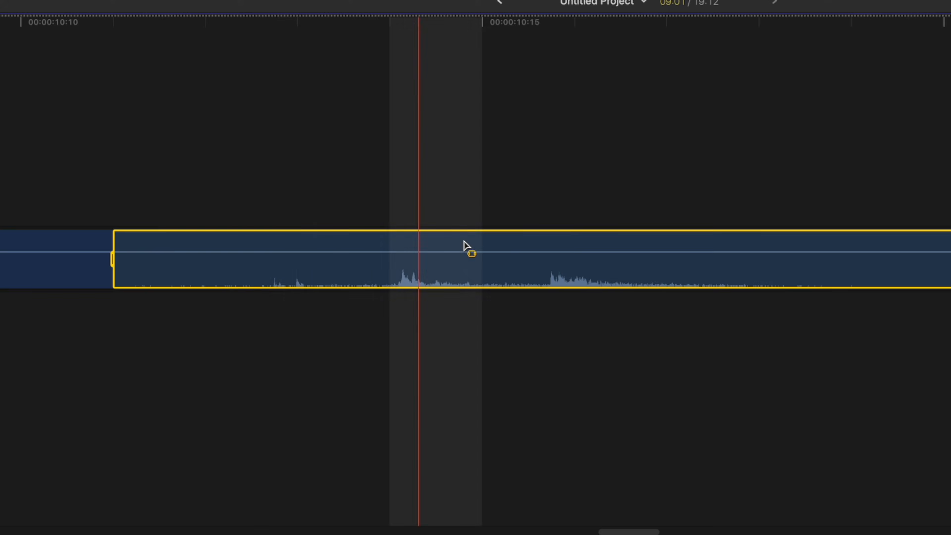
key(o)
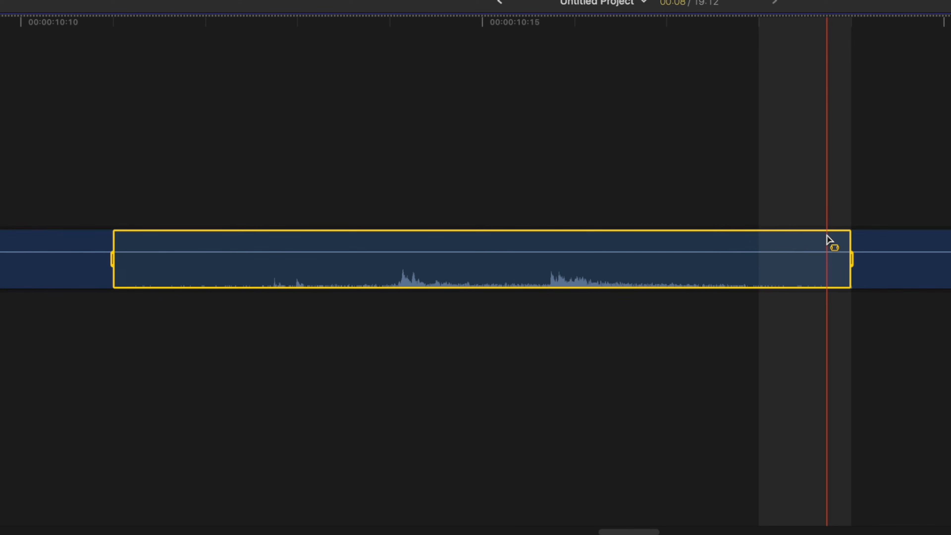
Step: Lower the volume of the marked 8-frame range in the dialogue clip in small increments
key(ctrl+minus)
key(ctrl+minus)
key(ctrl+minus)
key(ctrl+minus)
key(ctrl+minus)
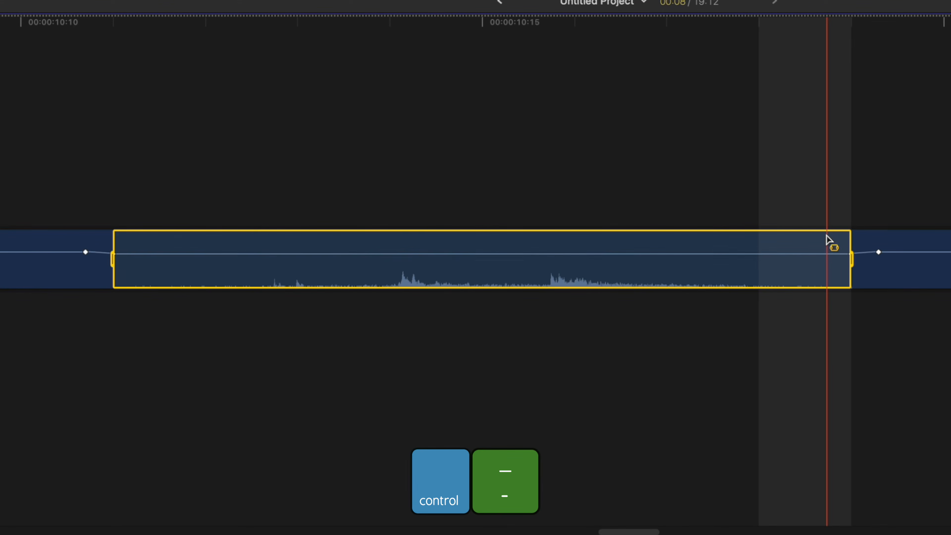
key(ctrl+minus)
key(ctrl+minus)
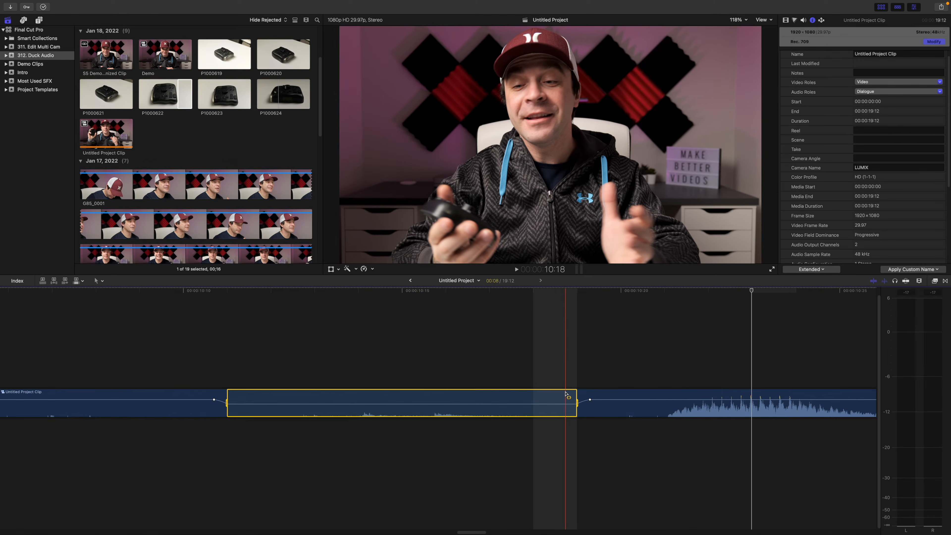
Step: Open the Command Editor for customizing the keyboard commands
mouse_move(185, 3)
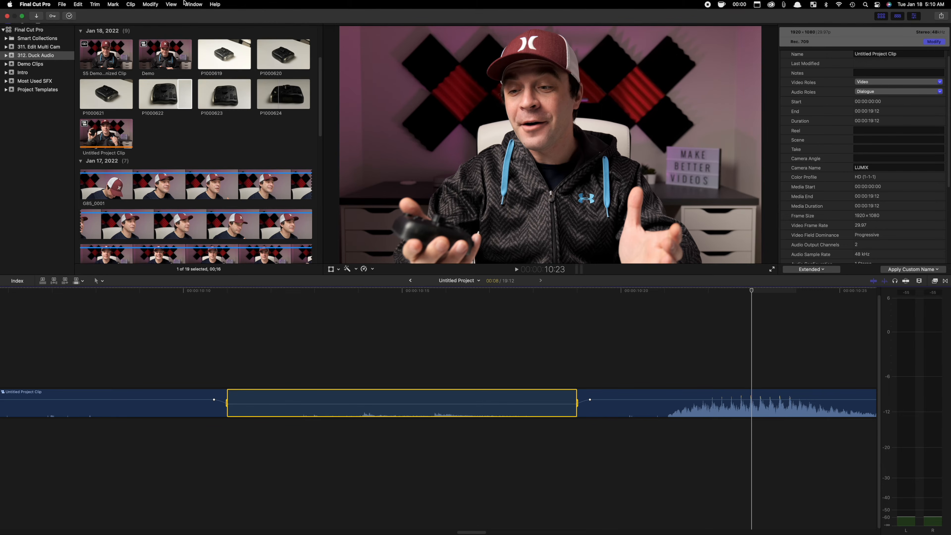
click(151, 5)
mouse_move(189, 129)
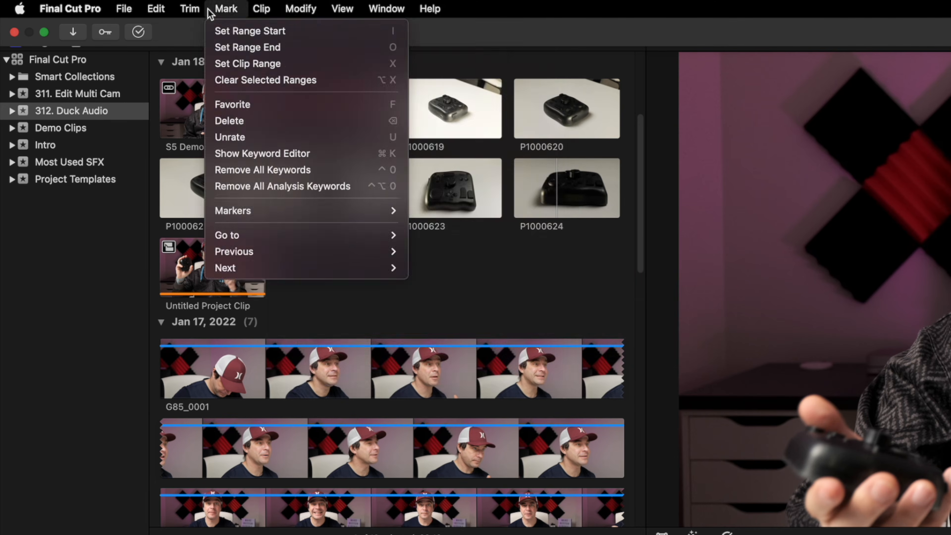
click(78, 7)
click(79, 7)
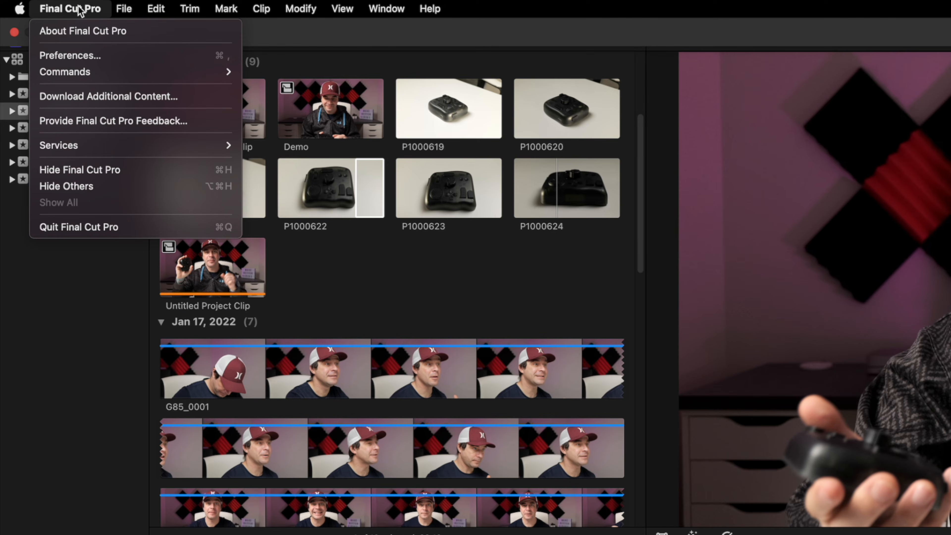
mouse_move(80, 73)
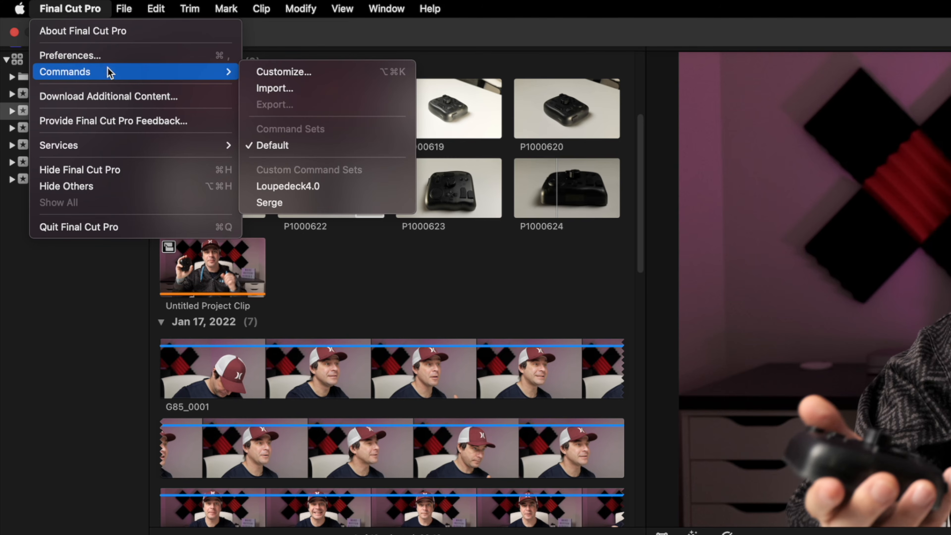
click(283, 71)
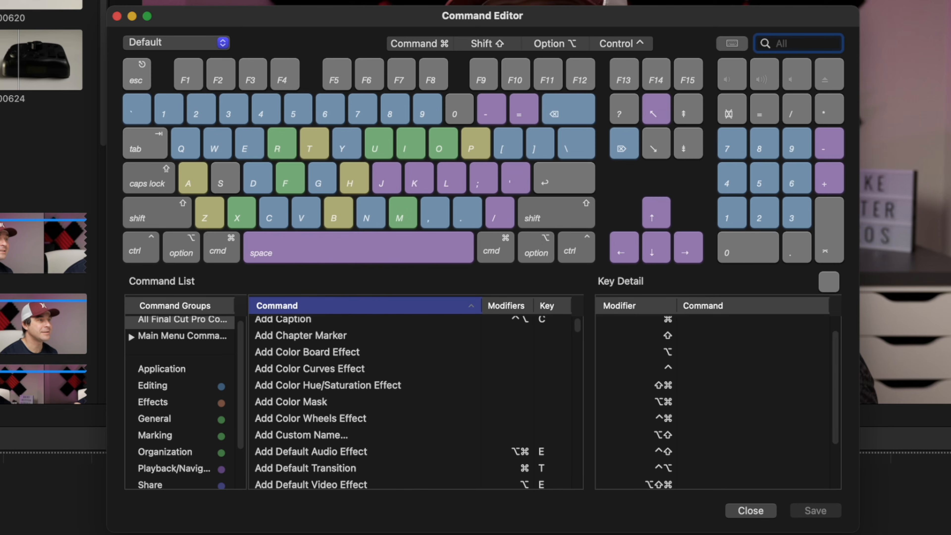
Step: Duplicate the Default command set and name the copy Demo
click(223, 45)
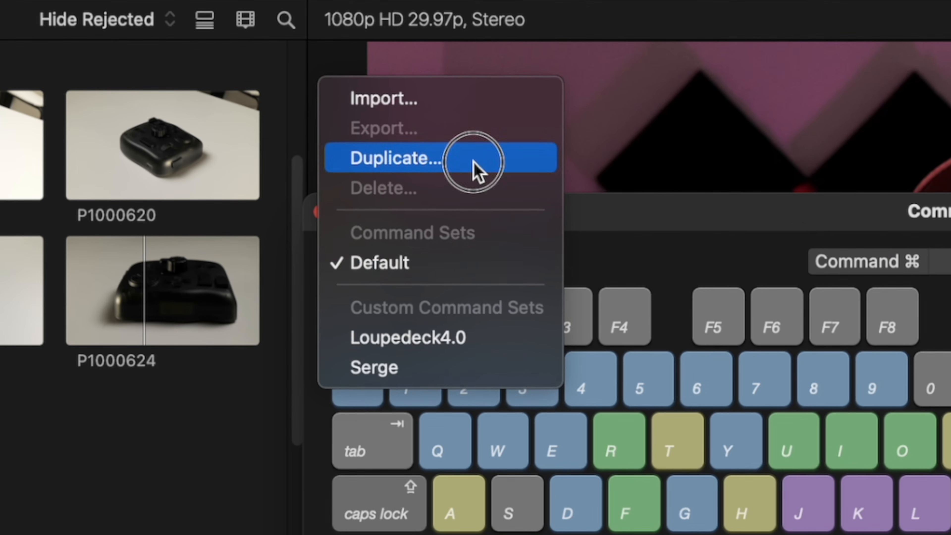
click(473, 162)
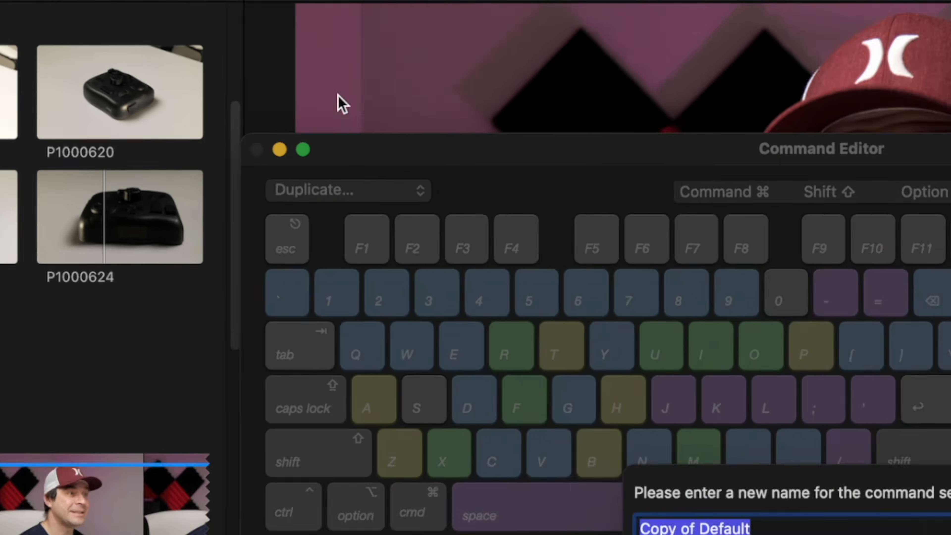
text(Demo)
click(585, 296)
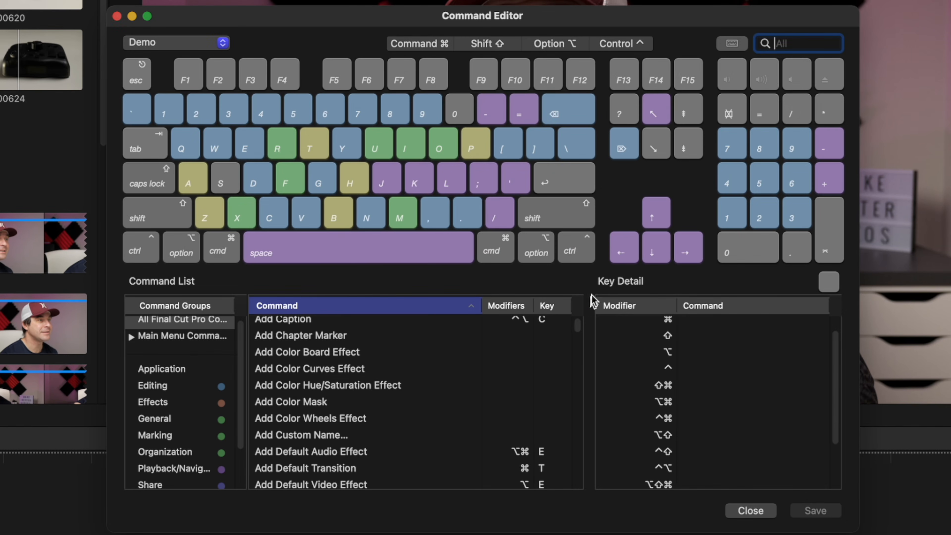
Step: Assign the S key to the Set Volume to Silence (-∞) command, save the Demo set, and close the editor
text(silen)
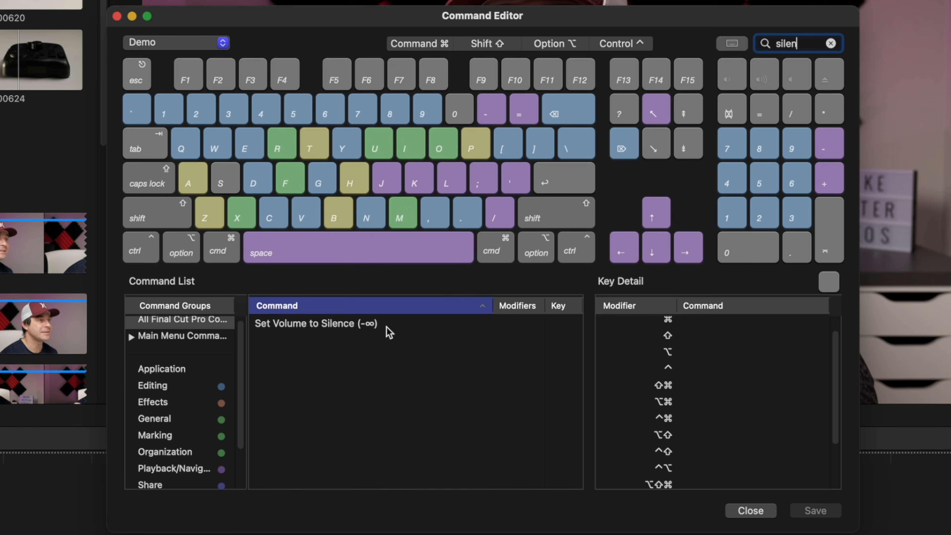
click(344, 330)
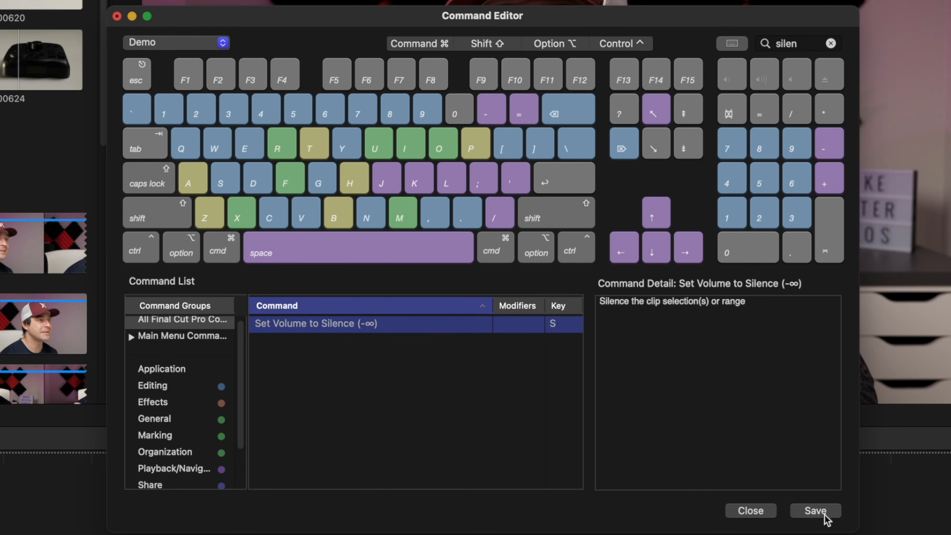
click(823, 514)
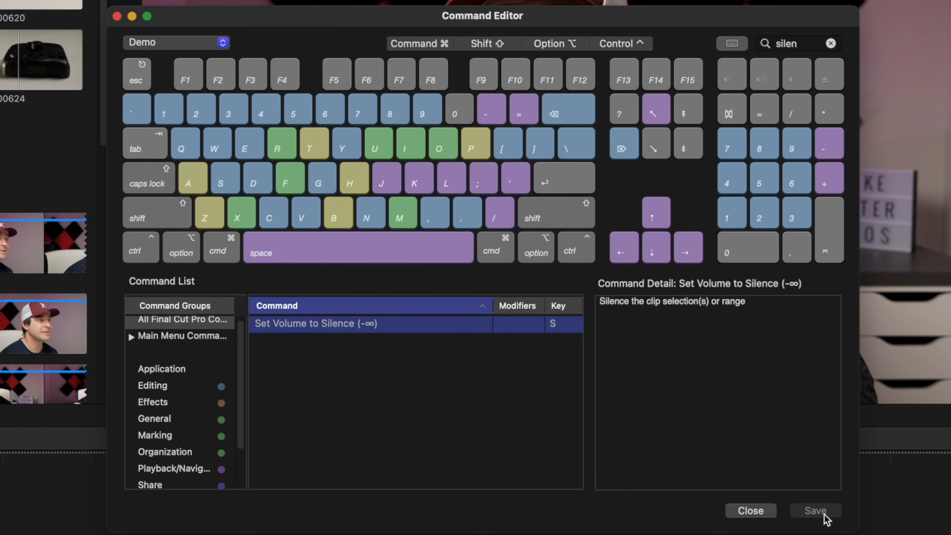
click(117, 16)
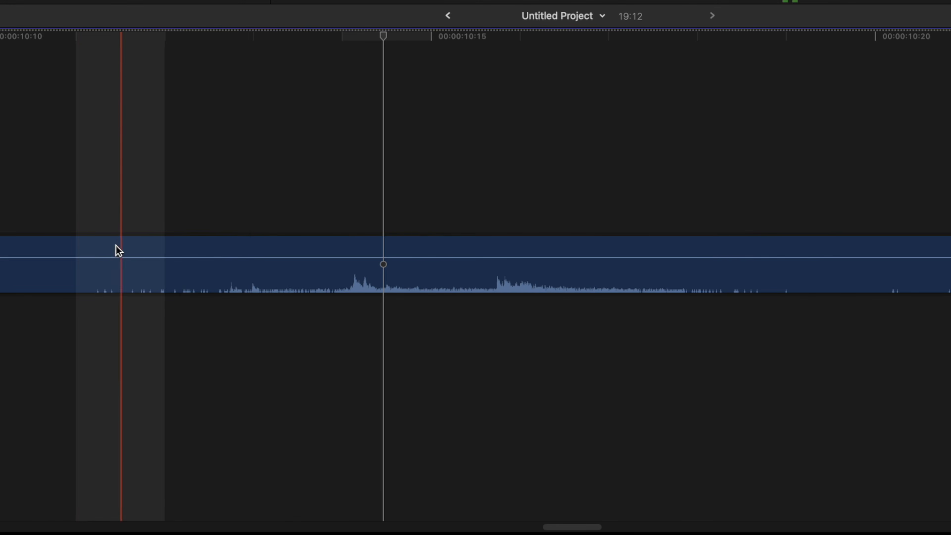
Step: Mark a 9-frame range over the noise from 10:11 to 10:20 in the dialogue clip and set its volume to silence
key(i)
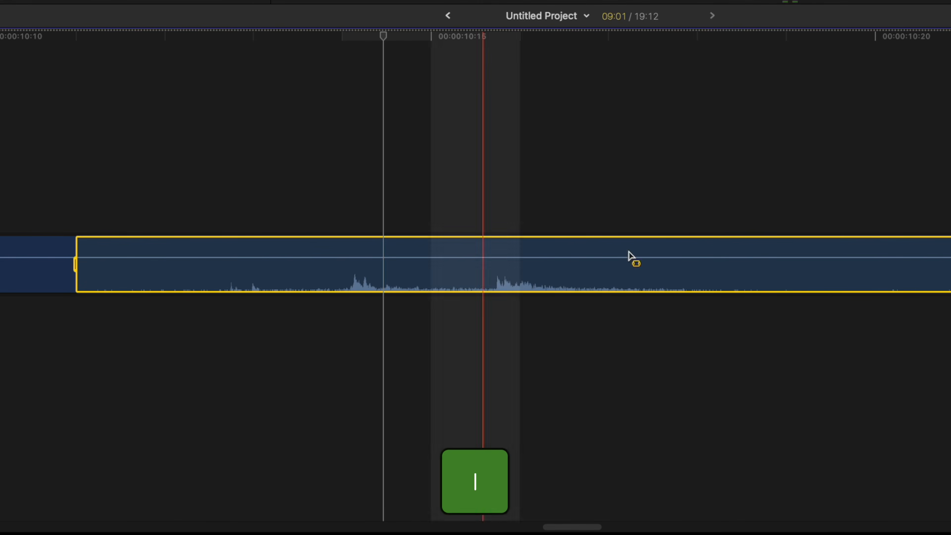
key(o)
key(s)
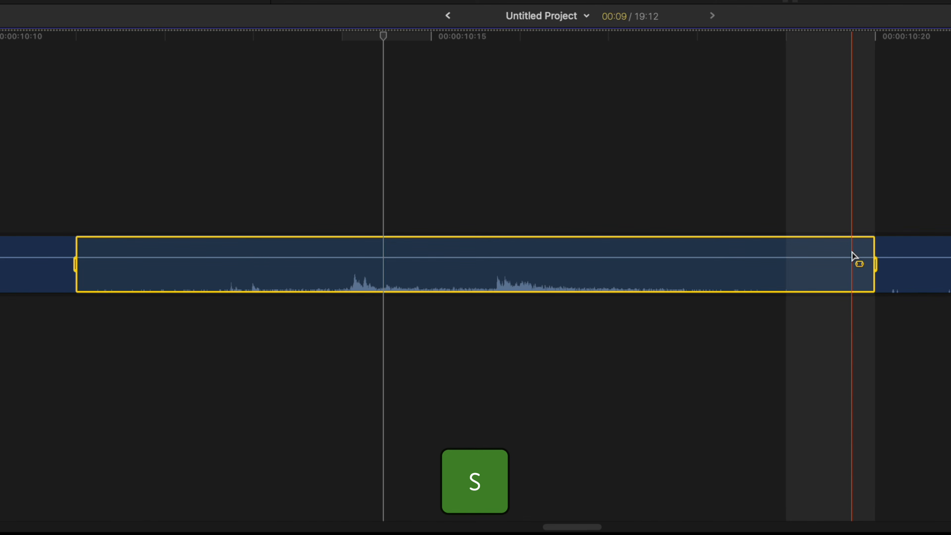